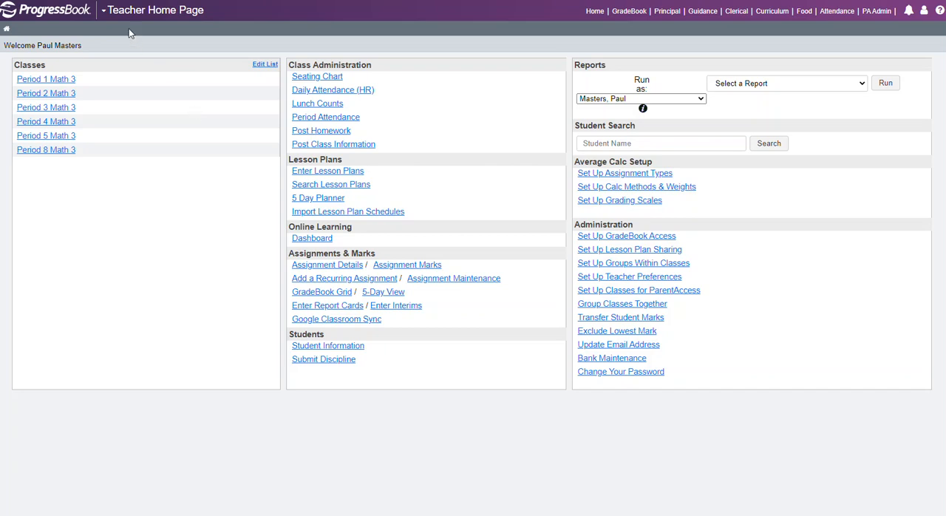
Open the Period 1 Math 3 class dashboard and switch its grading period to Qtr2
left_click(34, 83)
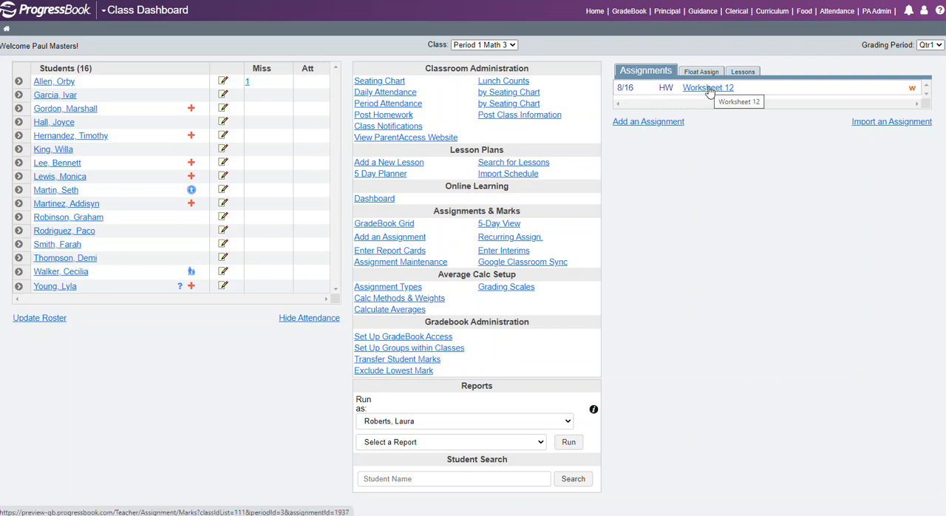
left_click(939, 46)
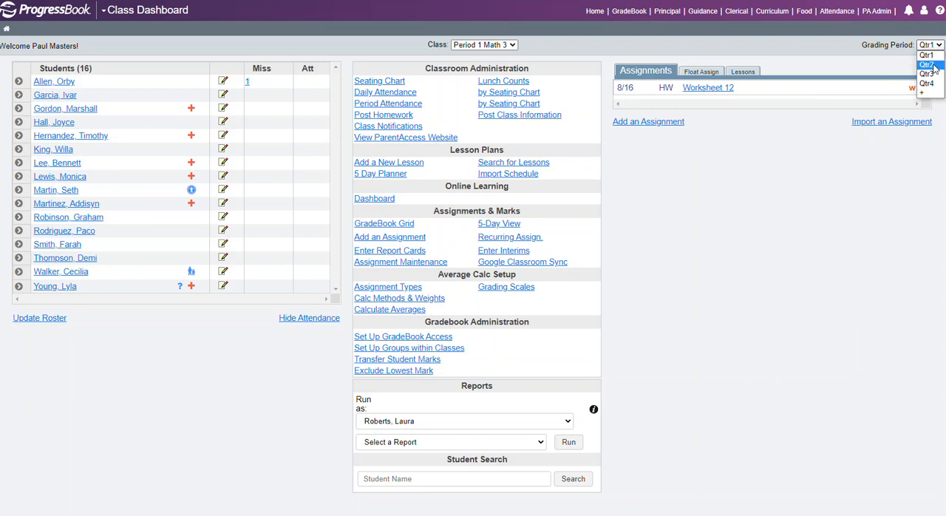
left_click(933, 66)
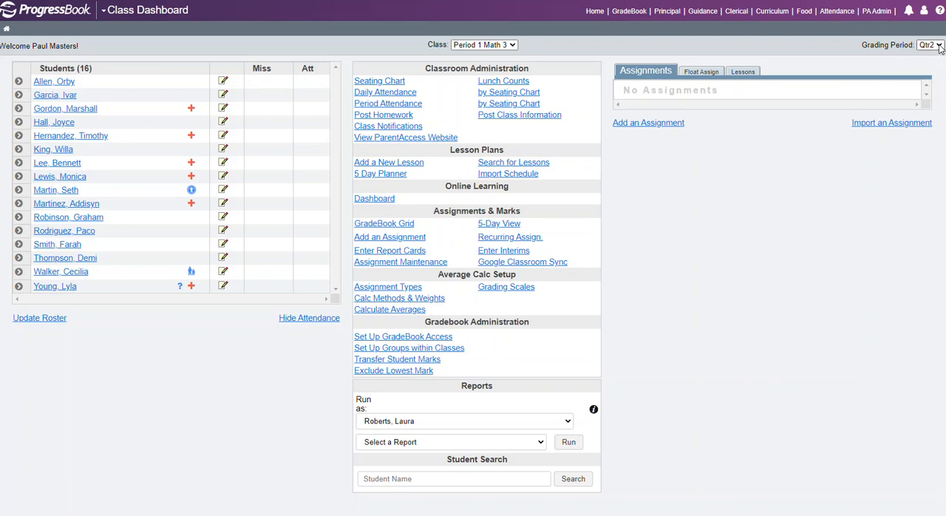
Return the class dashboard to grading period Qtr1 and open the marks for the Worksheet 12 assignment
left_click(940, 46)
left_click(929, 55)
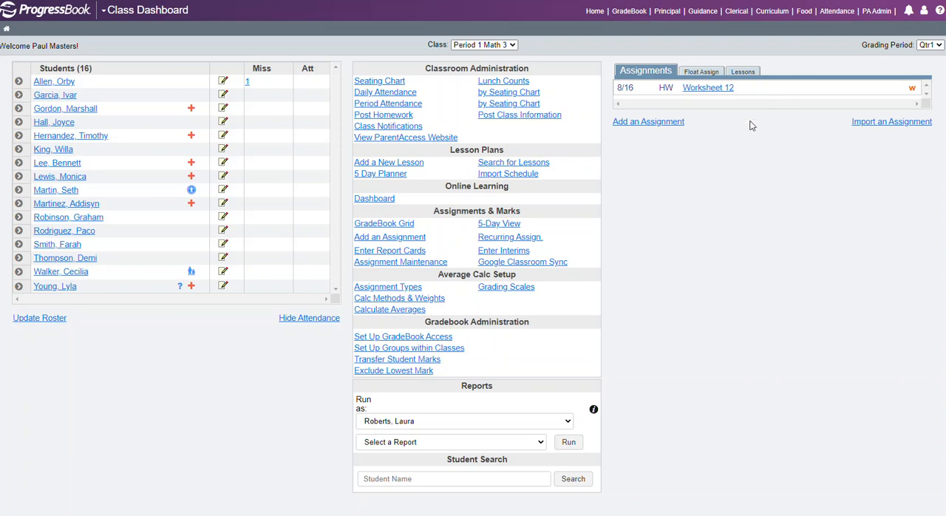
left_click(703, 90)
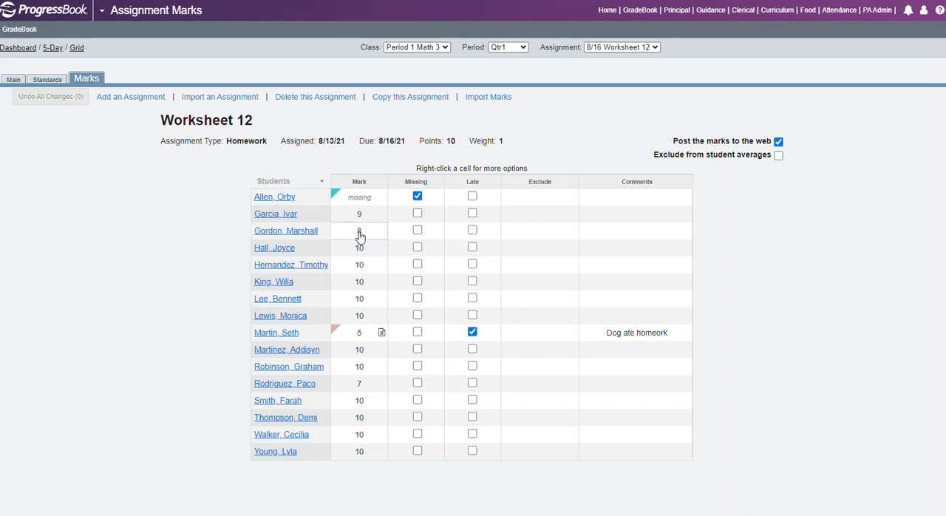
Set the late-flagged student's Worksheet 12 mark to 7 and replace the comment with "has redone homework sheet"
left_click(360, 333)
type("7")
left_click(631, 336)
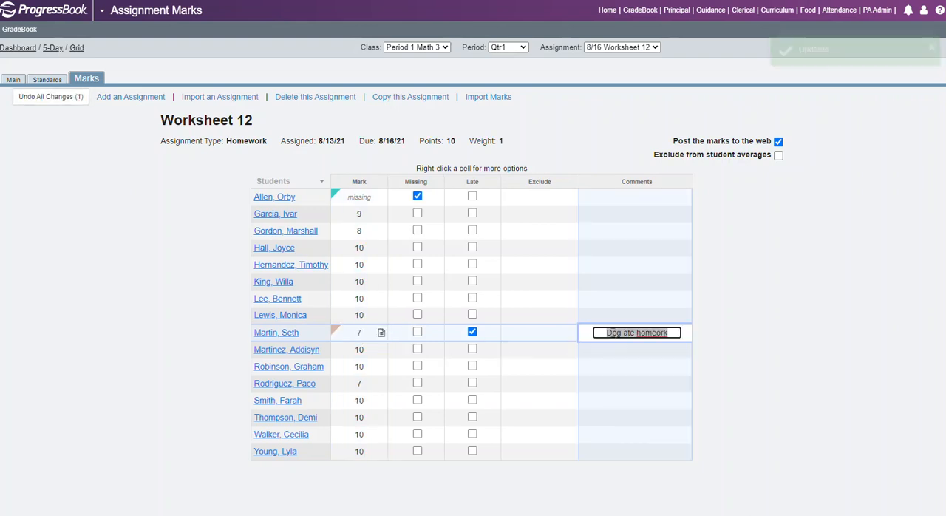
type("r")
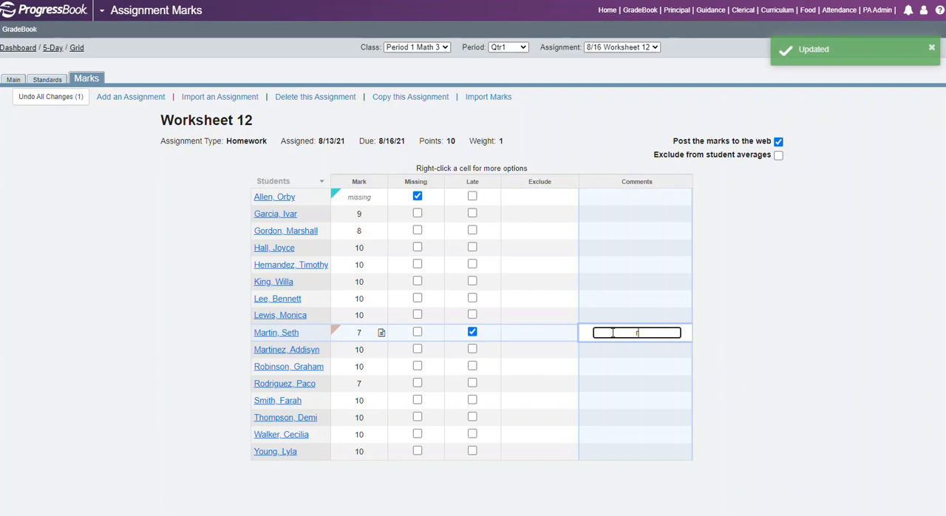
type("e")
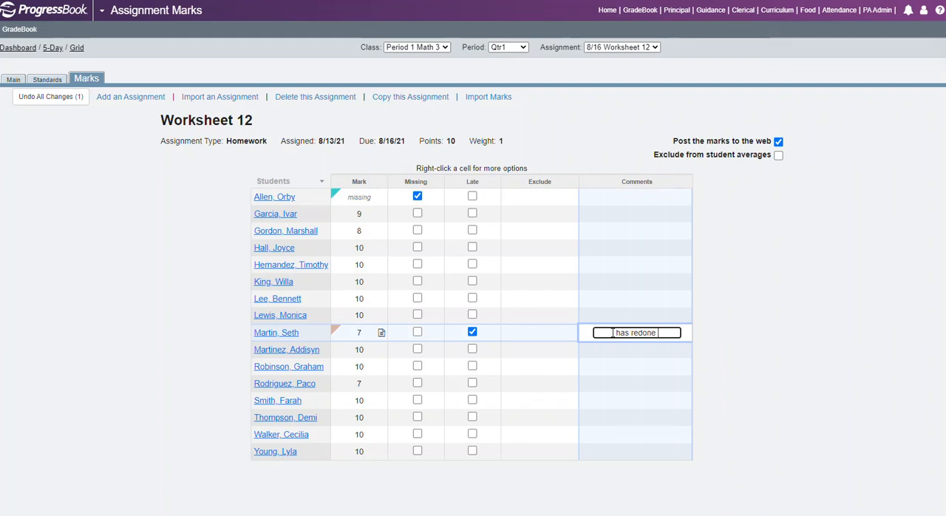
type("has redone homework sheet")
left_click(654, 400)
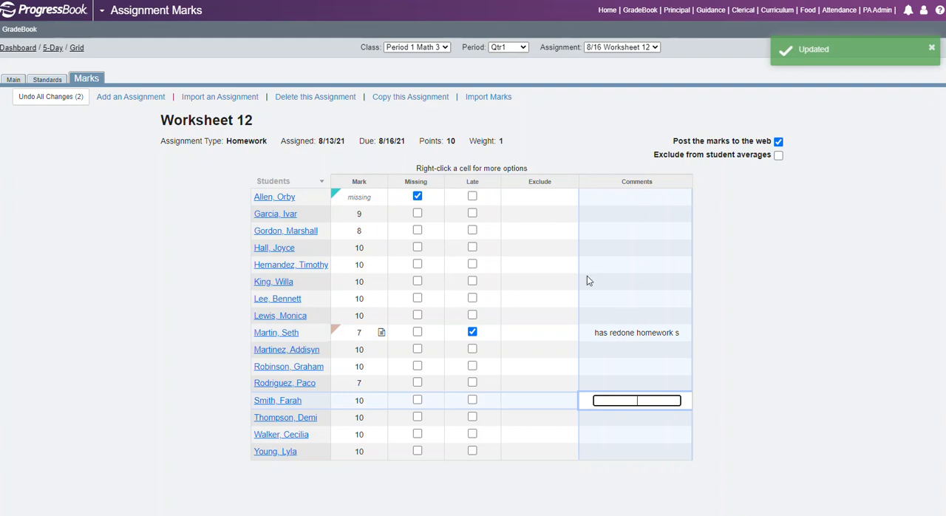
left_click(521, 334)
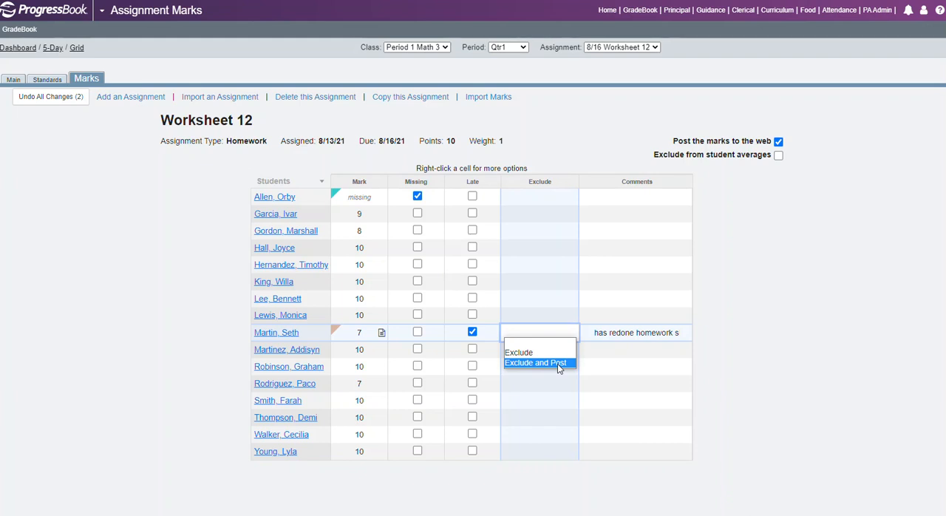
Enter a mark of 7 for the student whose Worksheet 12 is missing and flag the work as late
left_click(359, 199)
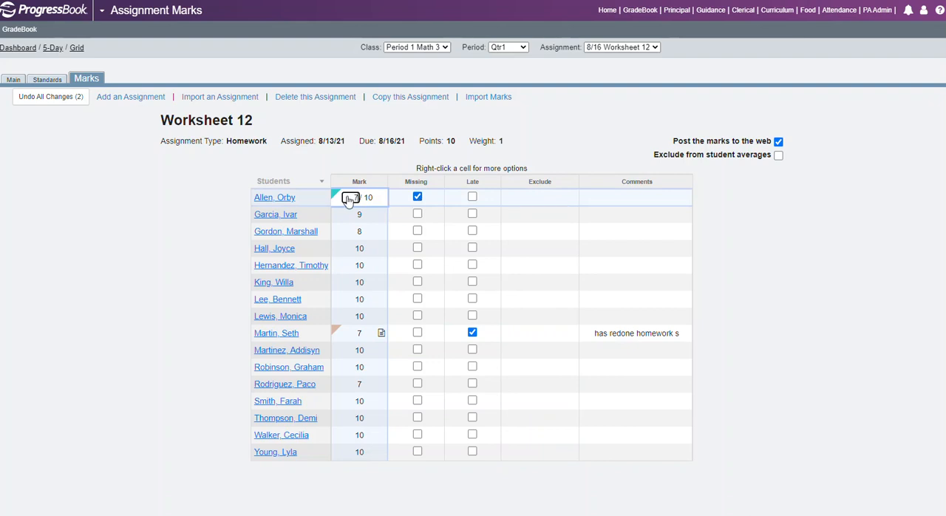
left_click(782, 281)
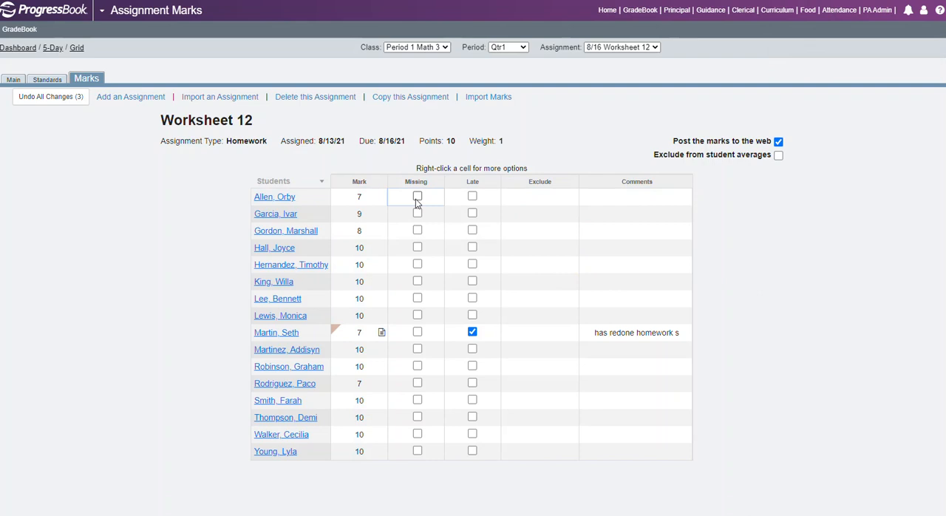
left_click(472, 196)
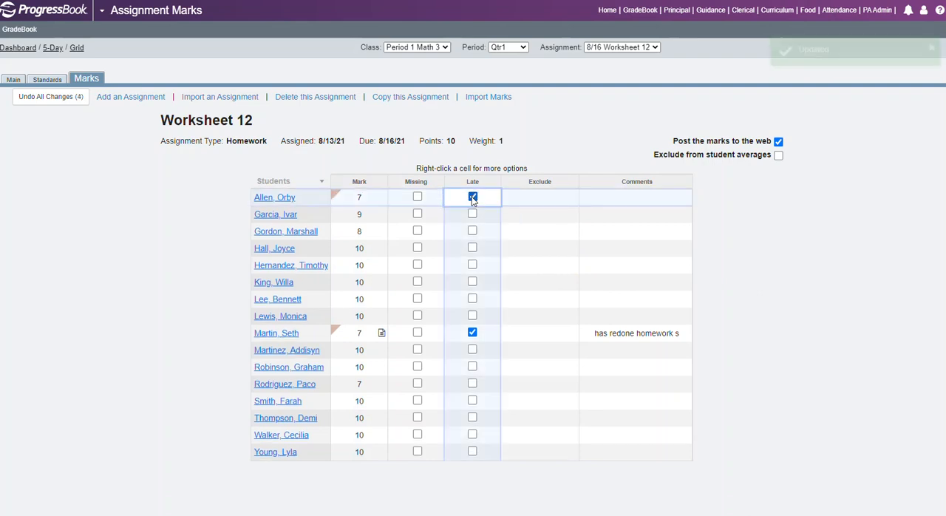
Add the comment "handed in late due to illness" for the first student in the Worksheet 12 list
left_click(596, 196)
type("handed in")
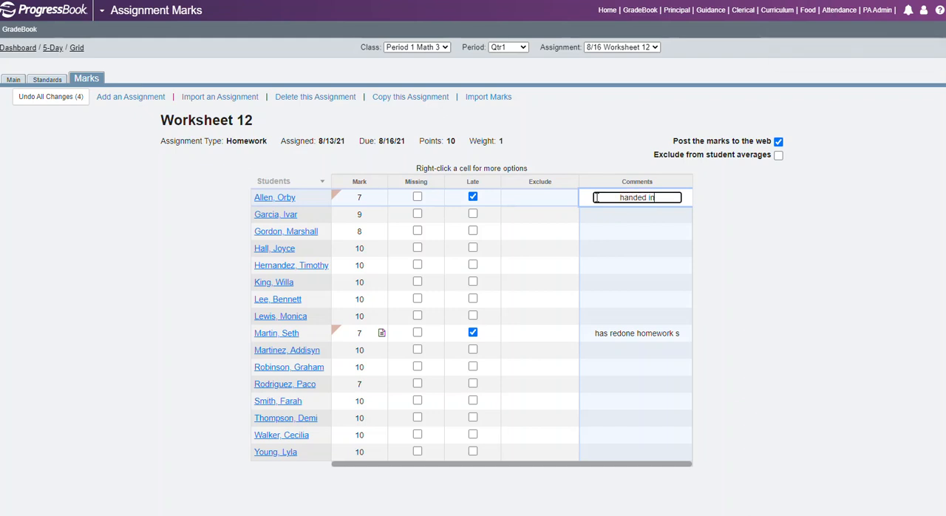
type(" late due to illness")
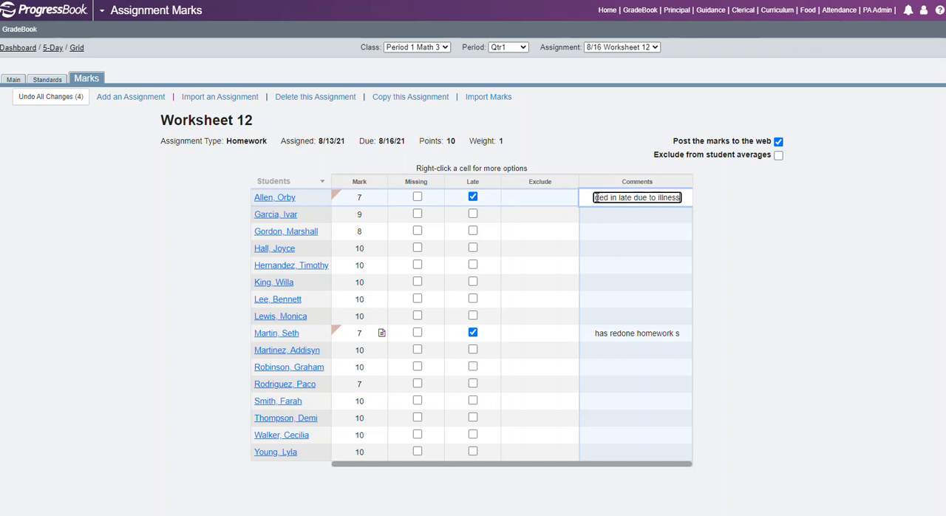
key("Return")
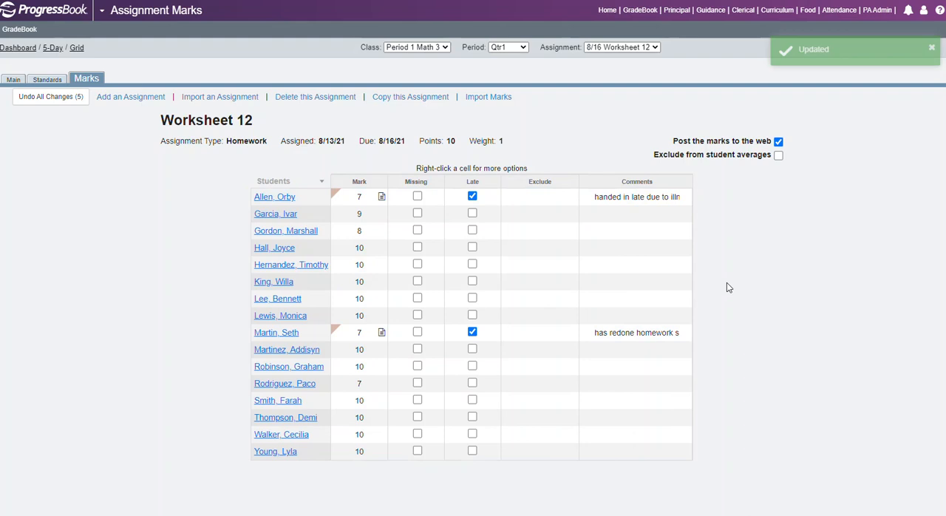
left_click(603, 213)
right_click(611, 213)
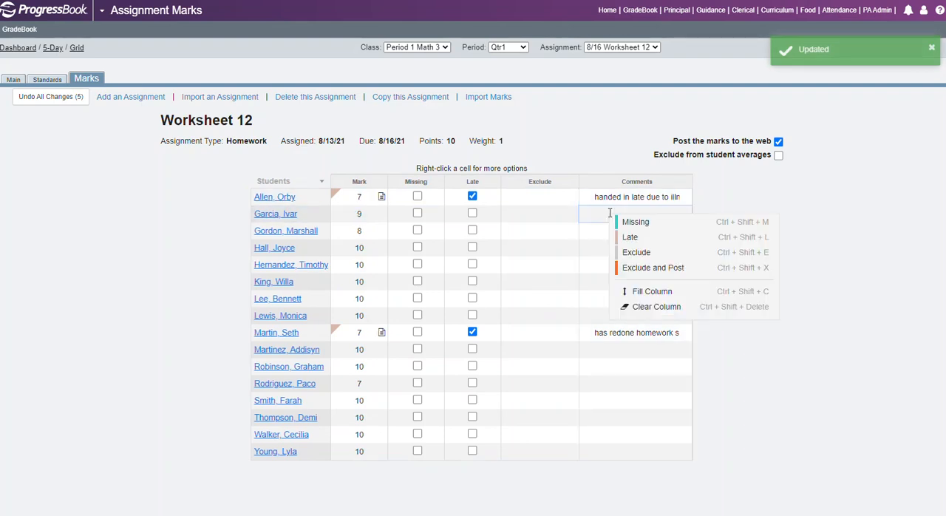
left_click(749, 207)
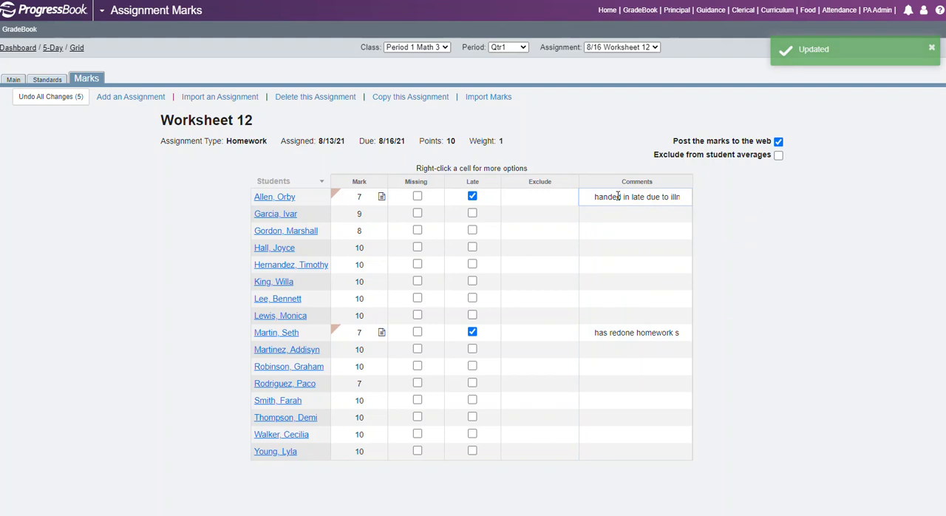
left_click(650, 196)
right_click(653, 197)
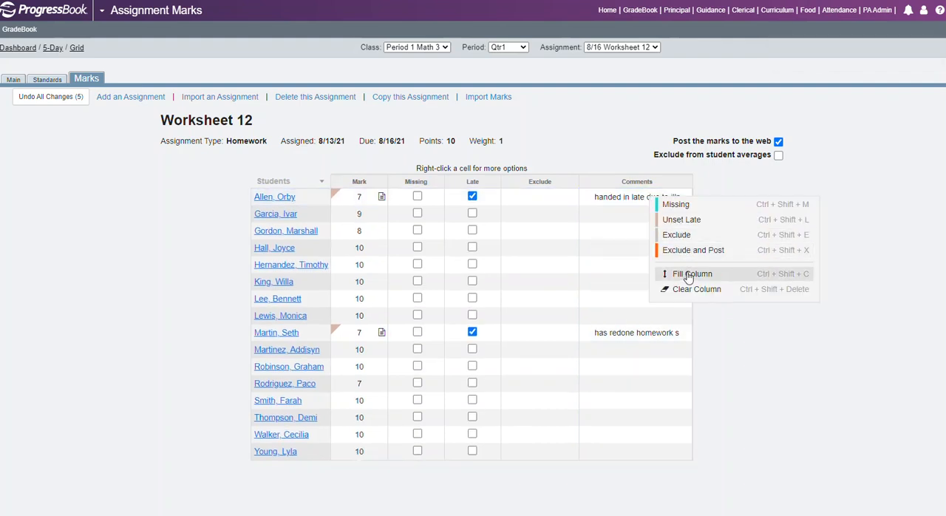
left_click(749, 340)
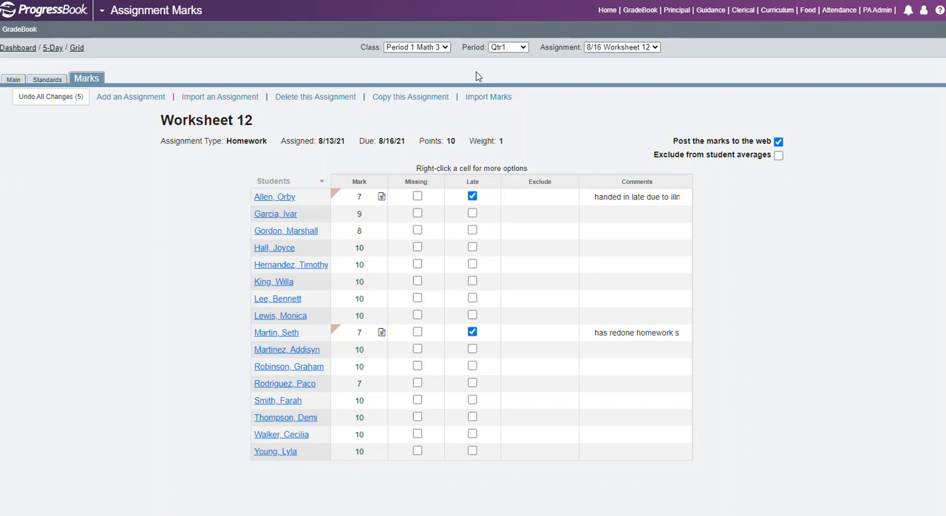
Switch to the Period 2 Math 3 class and fill the whole Worksheet 12 mark column with 10
left_click(445, 47)
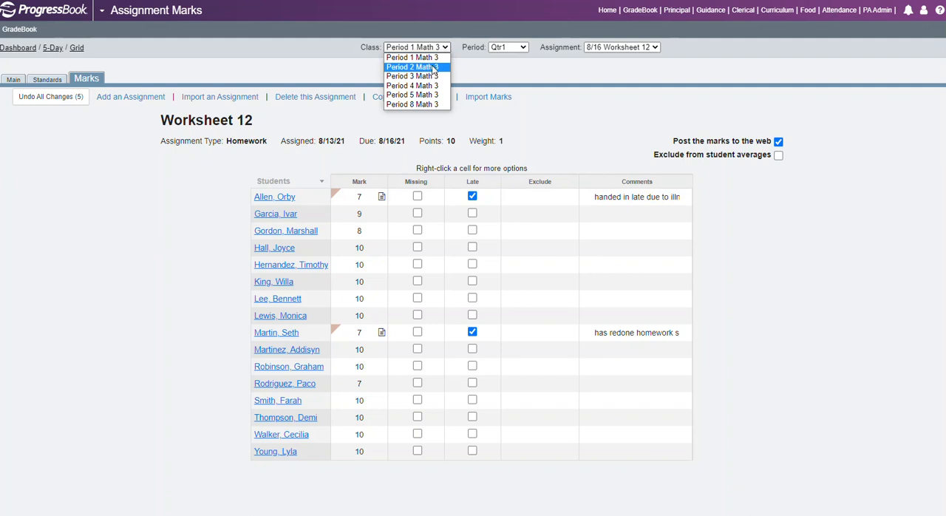
left_click(431, 67)
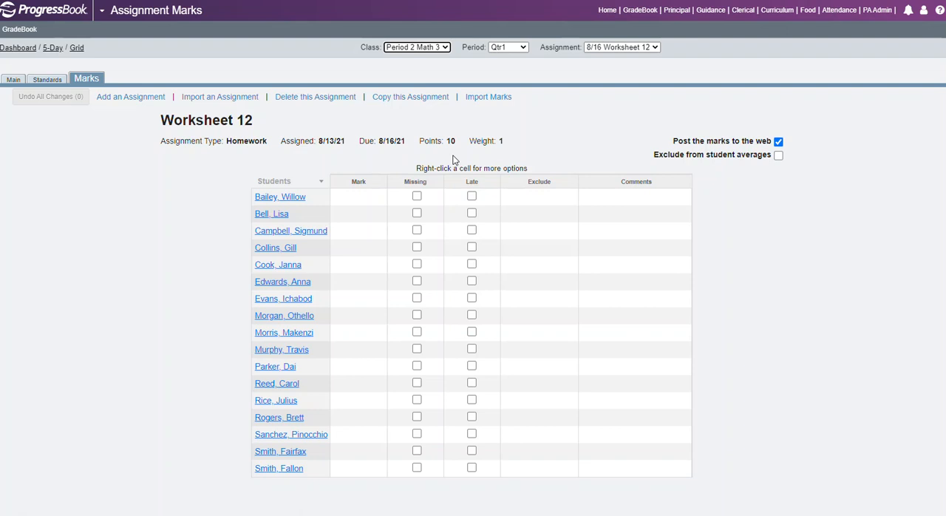
left_click(350, 199)
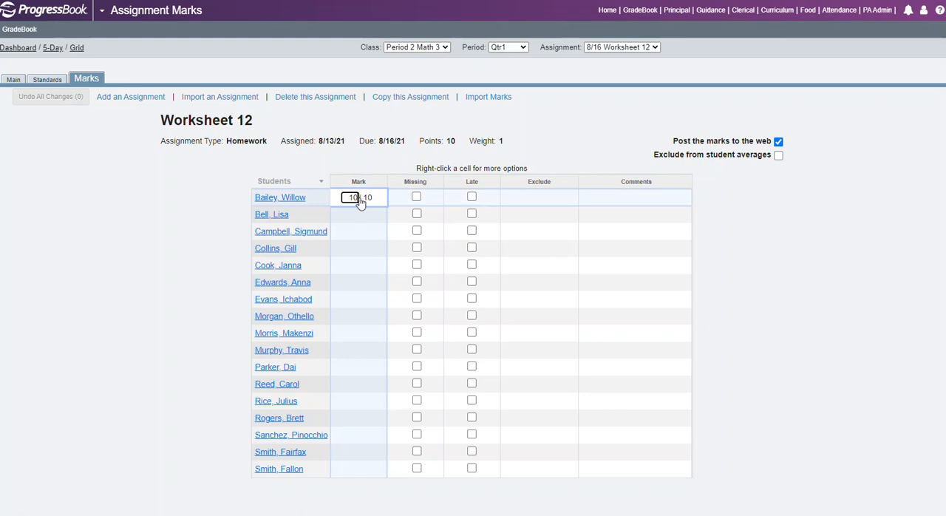
right_click(360, 199)
left_click(392, 278)
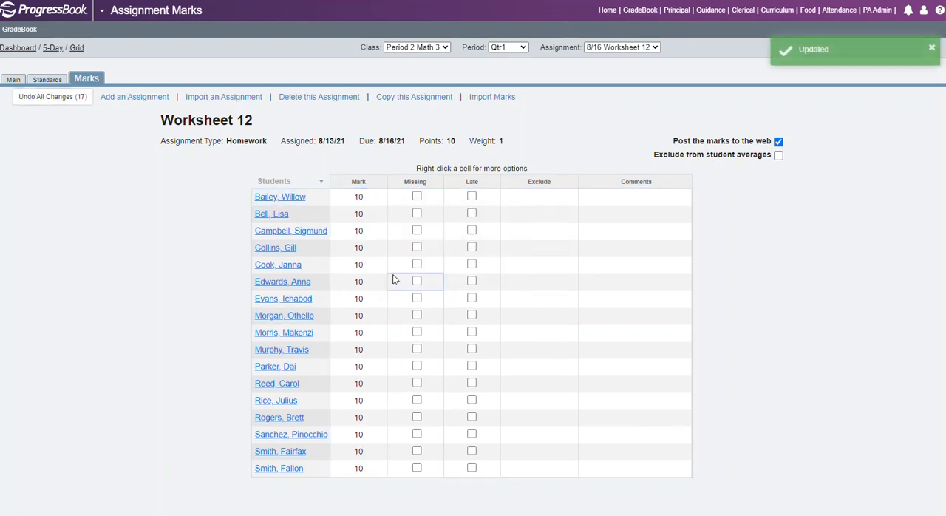
Change the Period 2 marks of the tenth, thirteenth and sixteenth students to 8, 7 and 8 respectively
left_click(356, 351)
type("8")
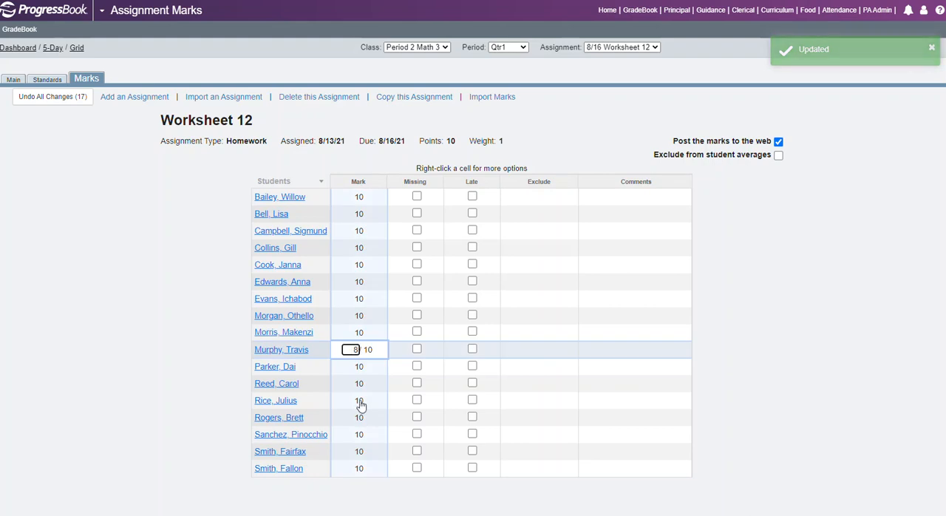
left_click(362, 400)
type("7")
left_click(359, 451)
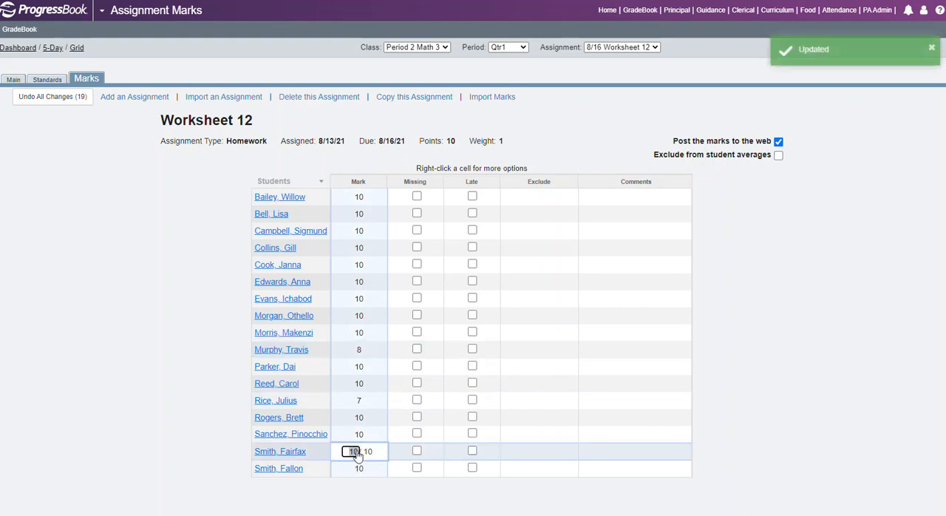
type("8")
left_click(732, 390)
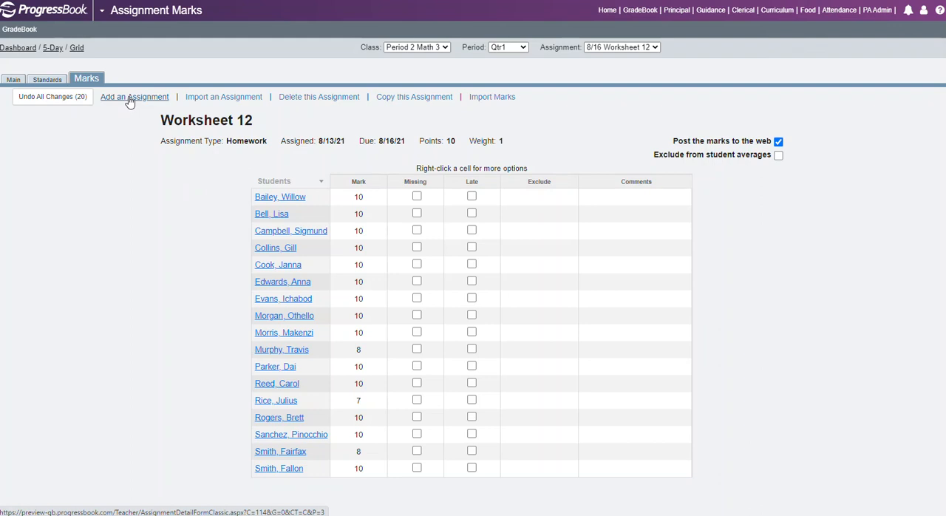
left_click(426, 100)
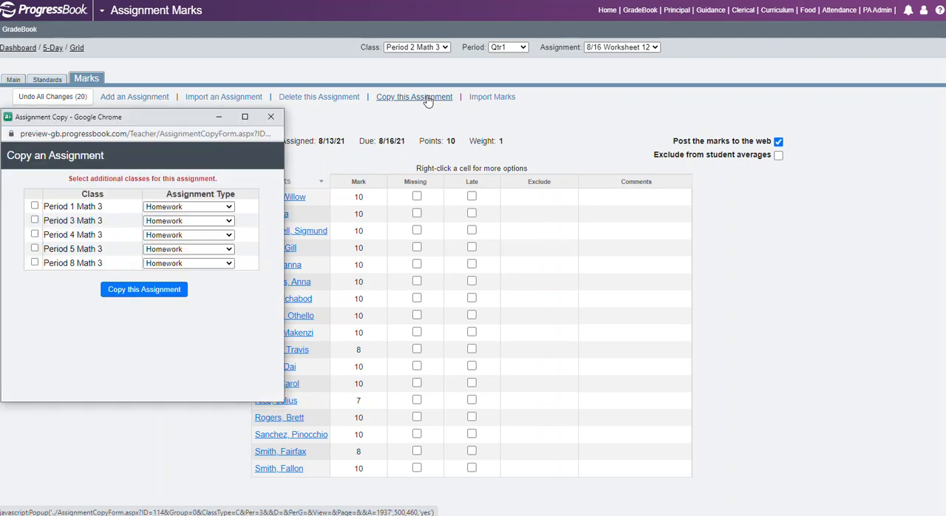
left_click_drag(174, 116, 288, 136)
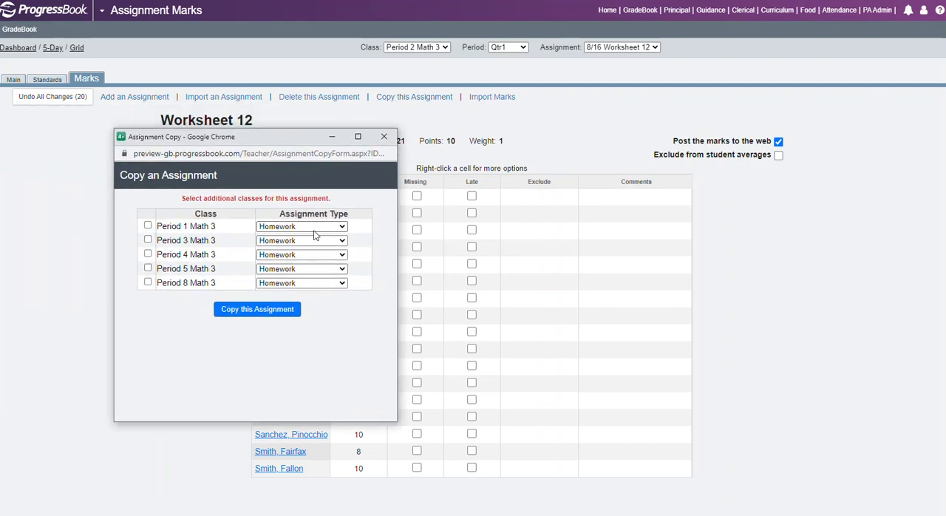
left_click(342, 227)
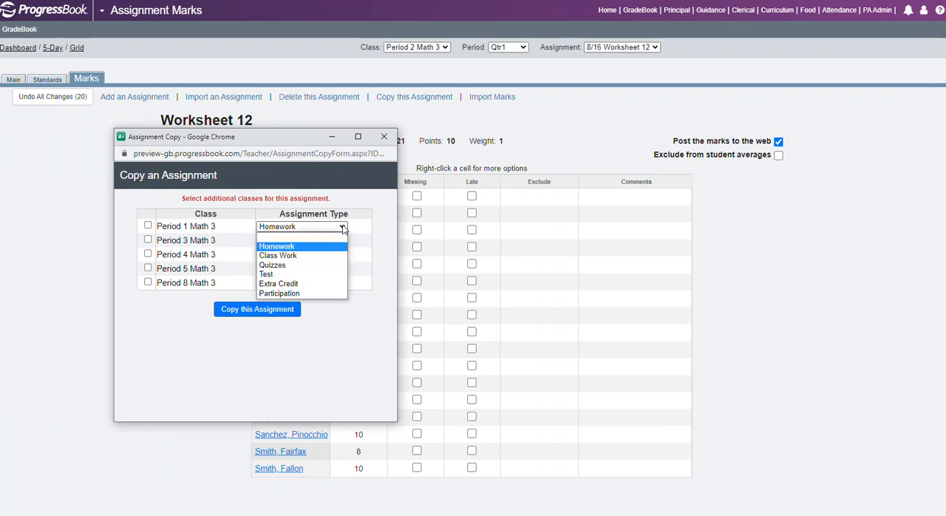
left_click(382, 137)
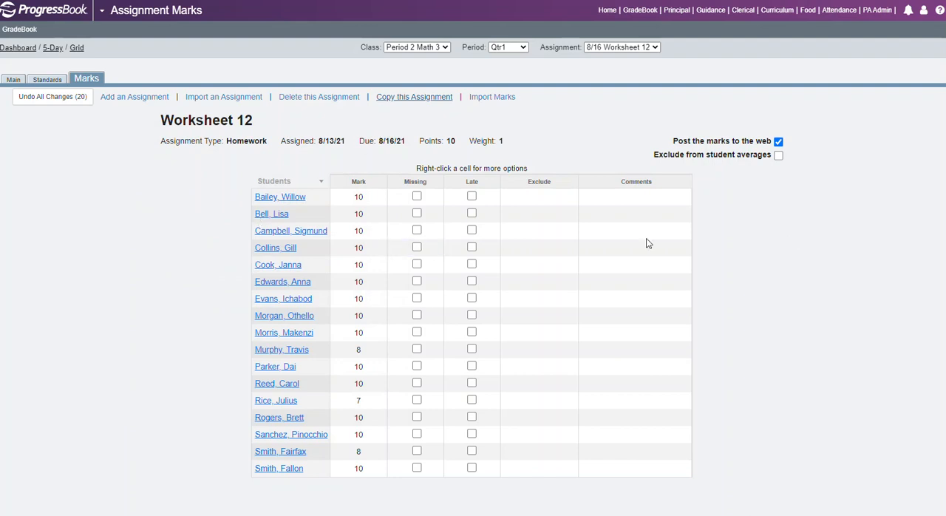
Examine the Worksheet 12 details, including description, sequence, assignment type options, points and due date, and return to its marks
left_click(9, 80)
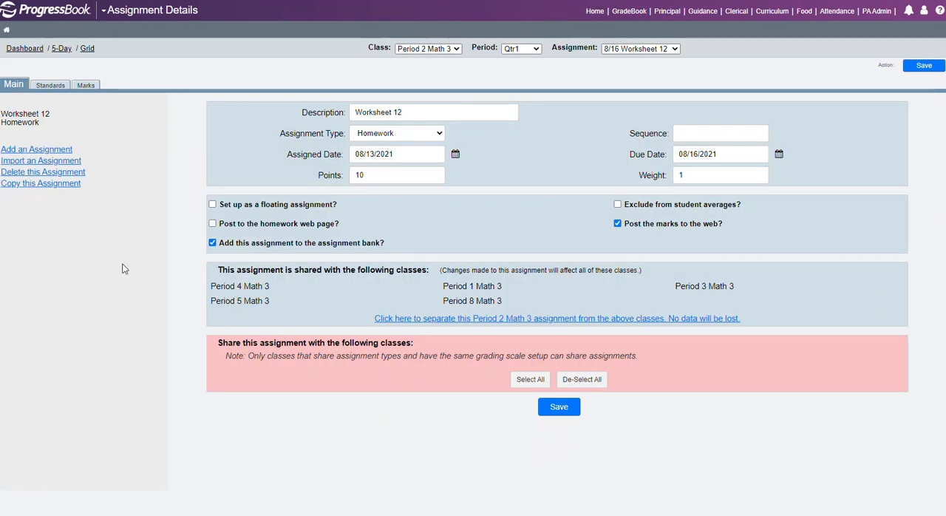
left_click(413, 112)
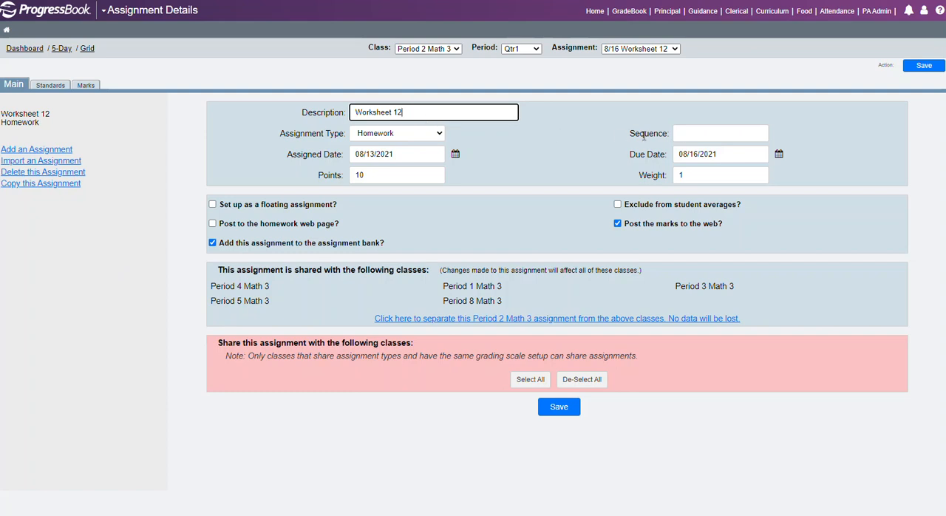
left_click(695, 133)
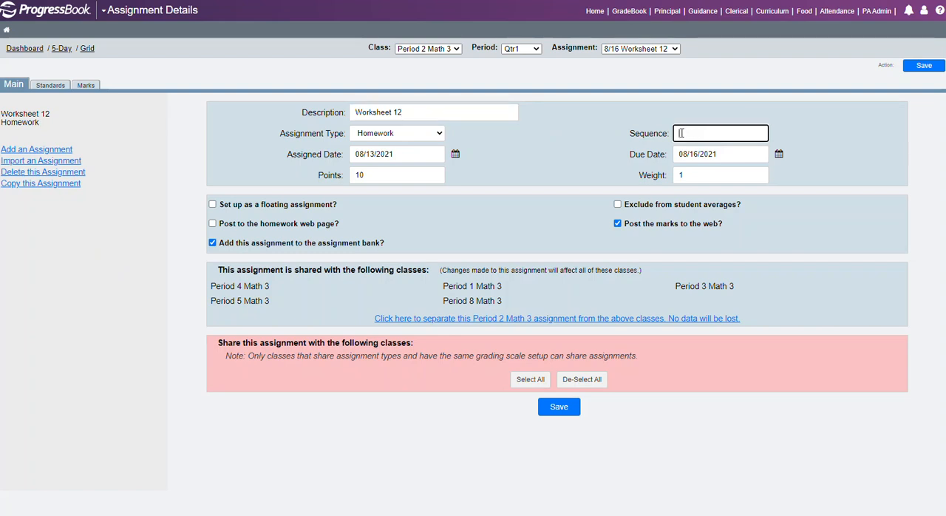
left_click(440, 135)
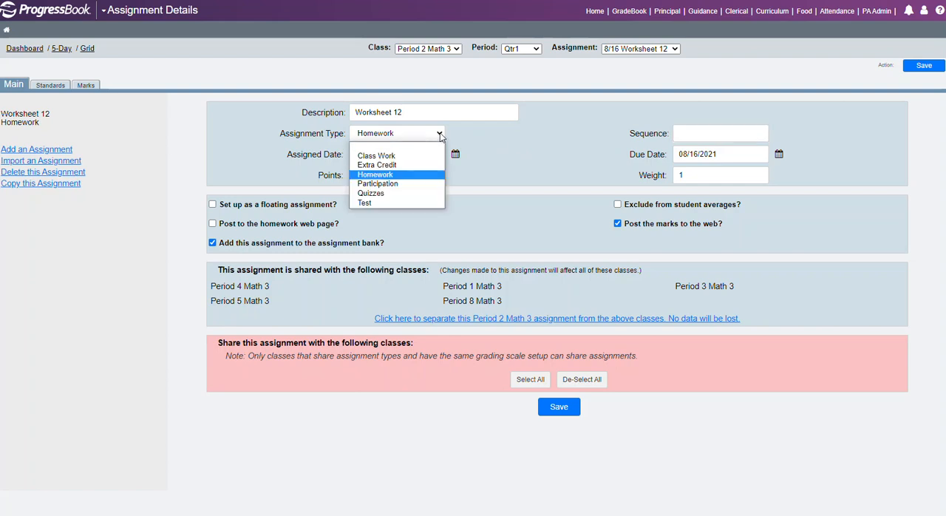
left_click(509, 150)
left_click(377, 173)
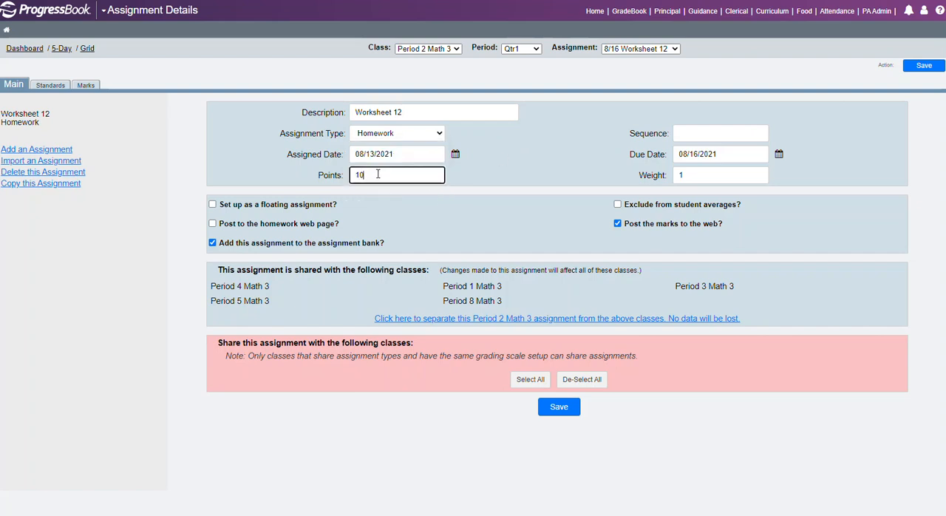
left_click(732, 154)
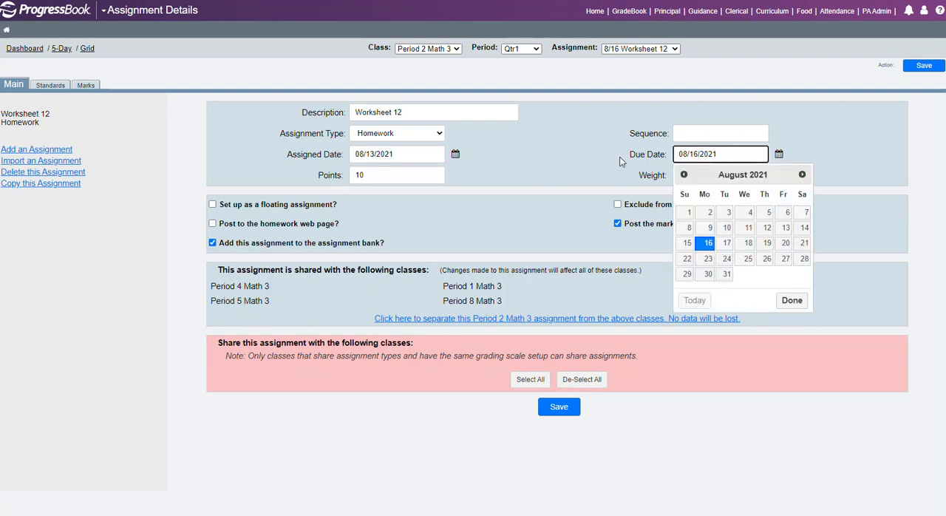
left_click(584, 169)
left_click(88, 86)
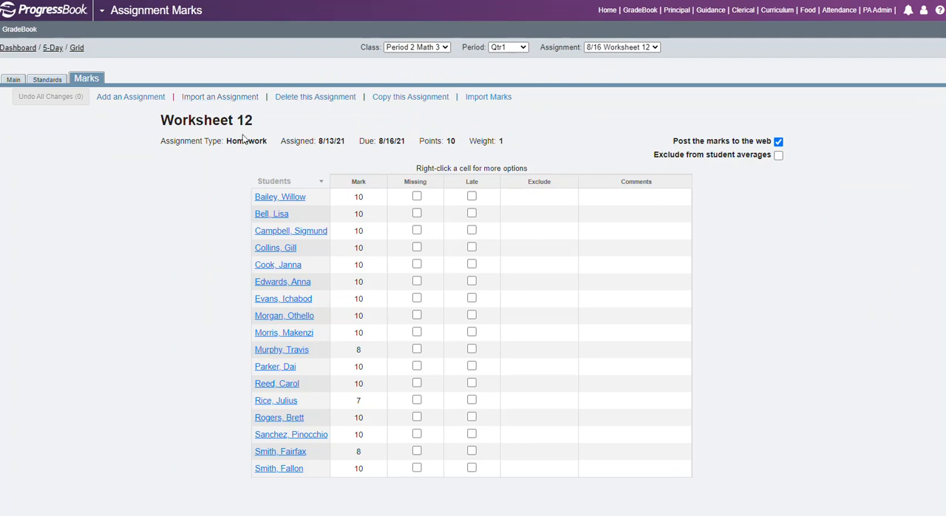
Reopen the Worksheet 12 details and examine which classes the assignment is shared with
left_click(12, 81)
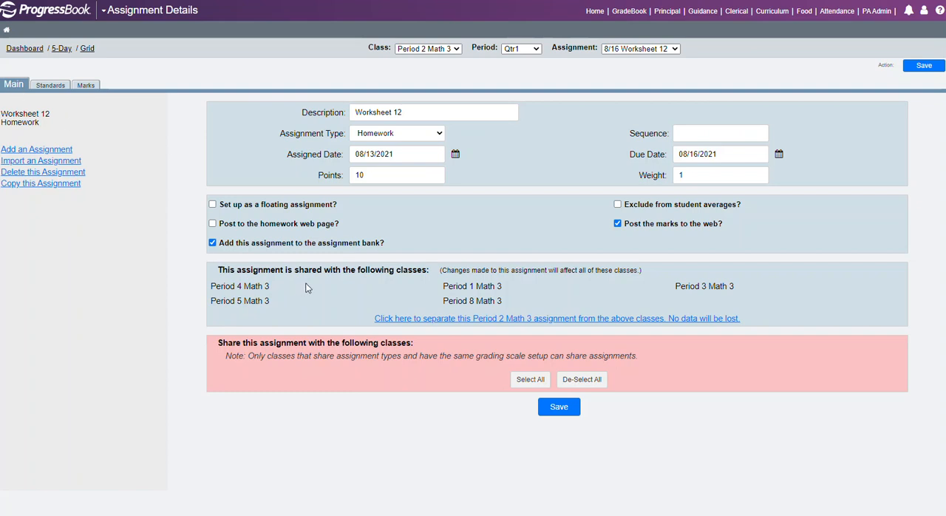
left_click_drag(427, 270, 219, 273)
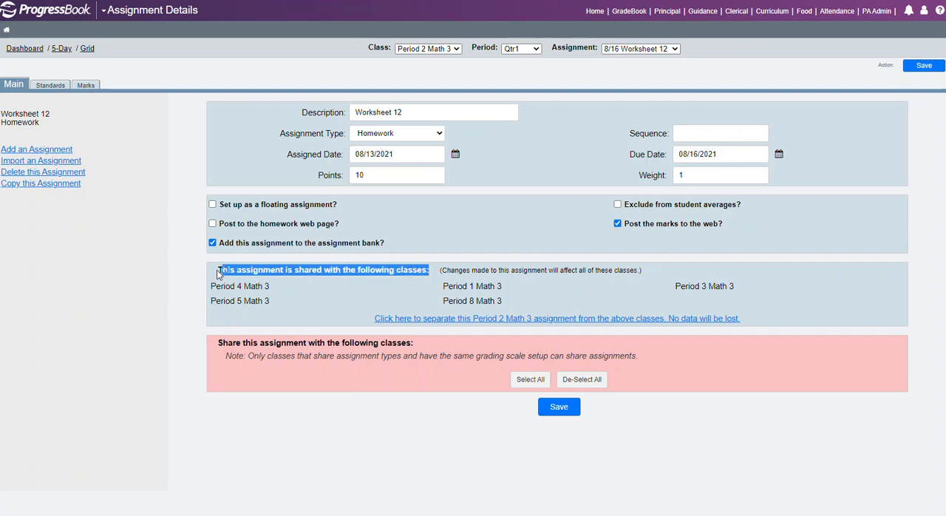
left_click(140, 295)
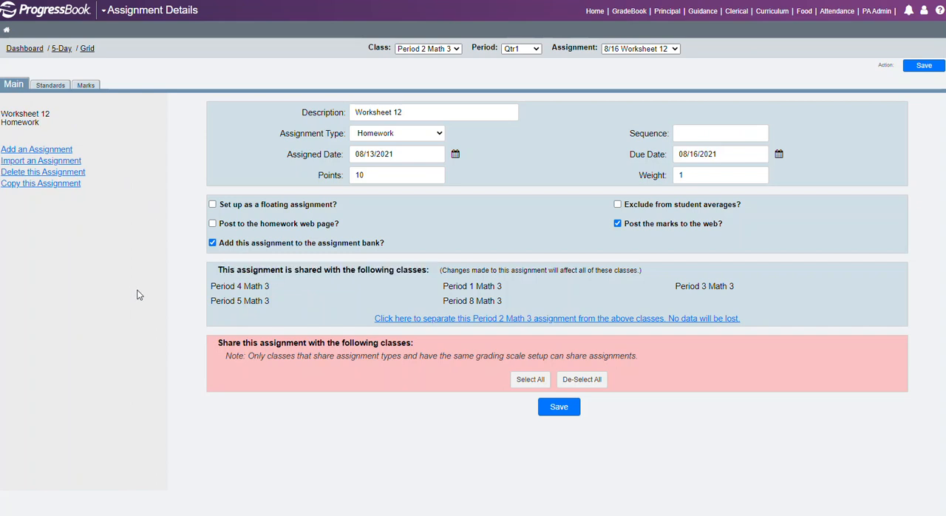